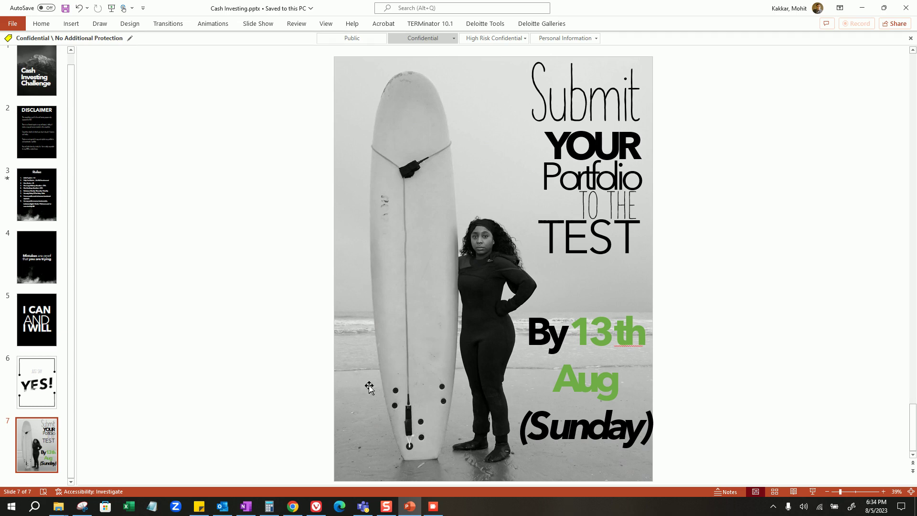
Switch to the Cash Investing Portfolios spreadsheet in Chrome and review the Full Name, Email address, Portfolio Link and Rank columns on the Dashboard
{"action": "left_click", "coordinate": [293, 505]}
{"action": "left_click", "coordinate": [184, 188]}
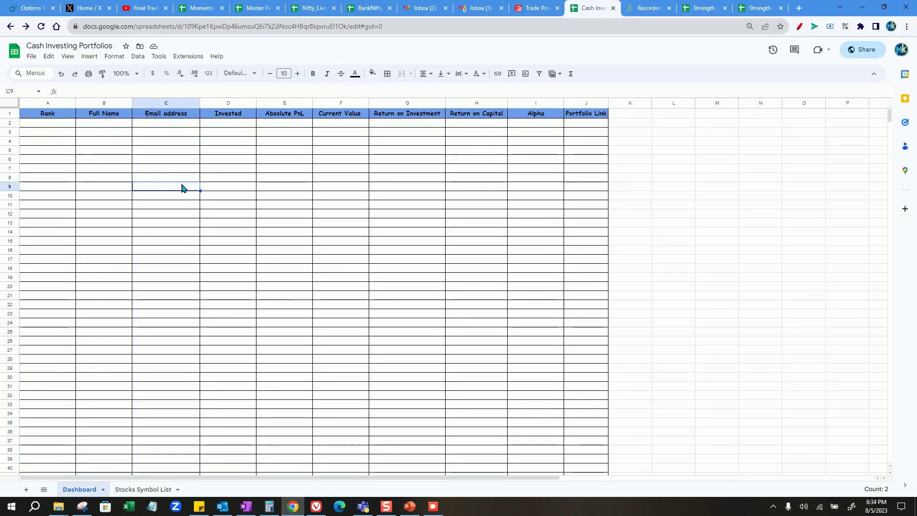
{"action": "left_click_drag", "start_coordinate": [104, 103], "coordinate": [163, 111]}
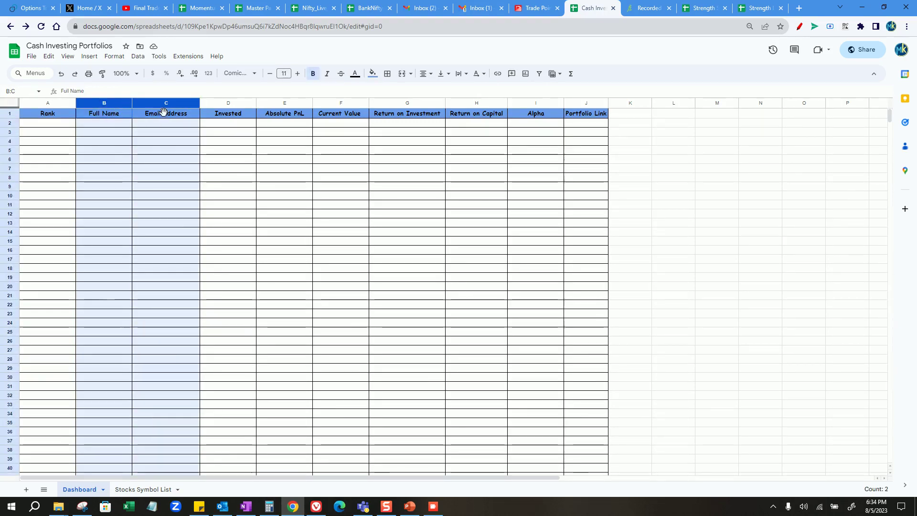
{"action": "left_click", "coordinate": [108, 134]}
{"action": "left_click", "coordinate": [182, 134]}
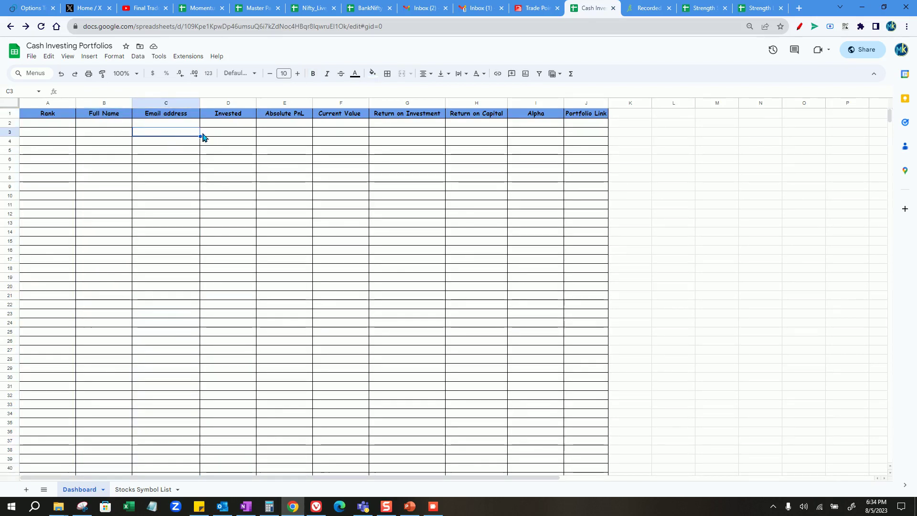
{"action": "left_click", "coordinate": [580, 134]}
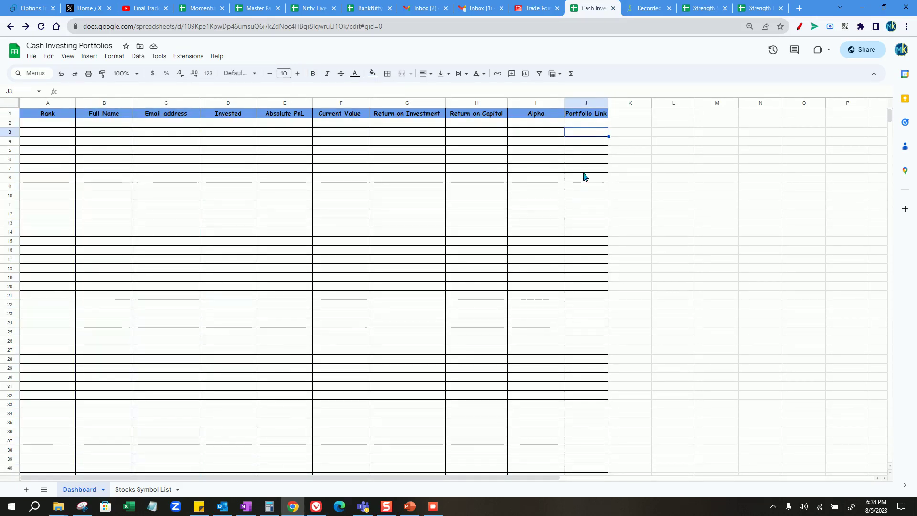
{"action": "left_click", "coordinate": [56, 103]}
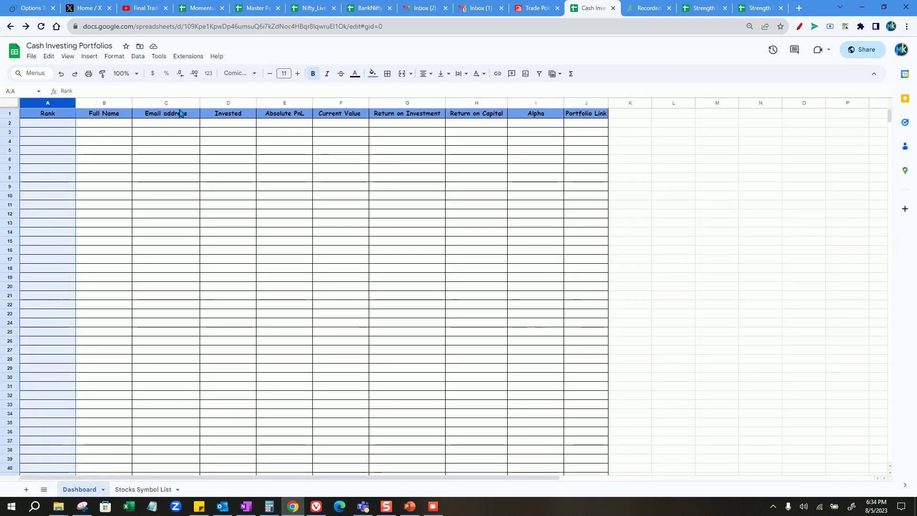
Review the Invested, Absolute PnL and Current Value columns of the Dashboard sheet
{"action": "left_click", "coordinate": [238, 142]}
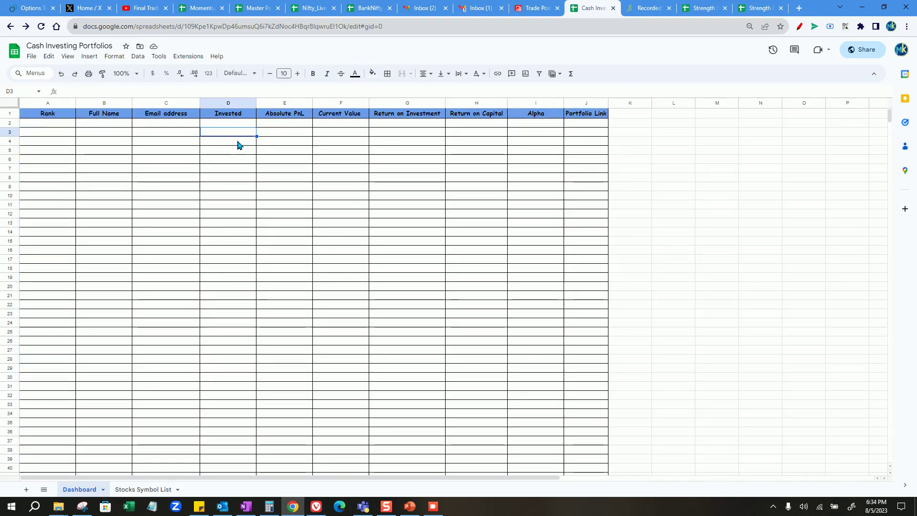
{"action": "left_click", "coordinate": [290, 142]}
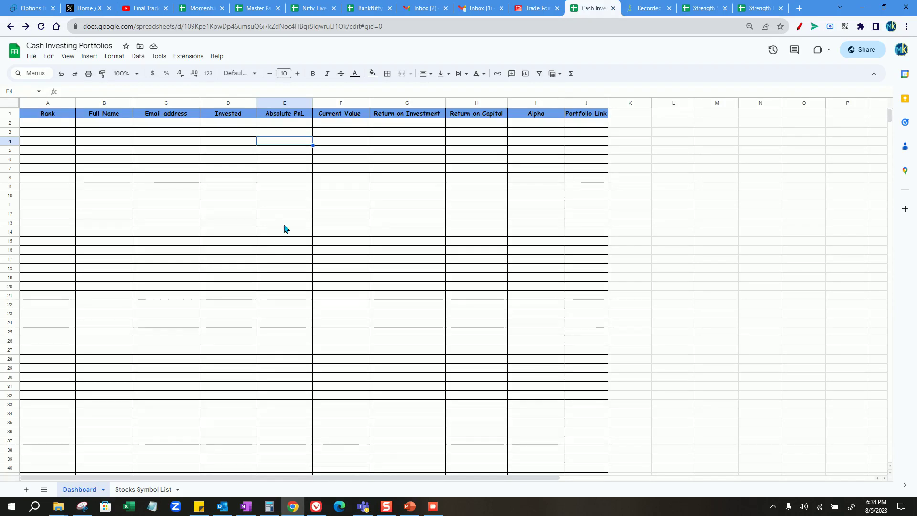
{"action": "left_click", "coordinate": [281, 206]}
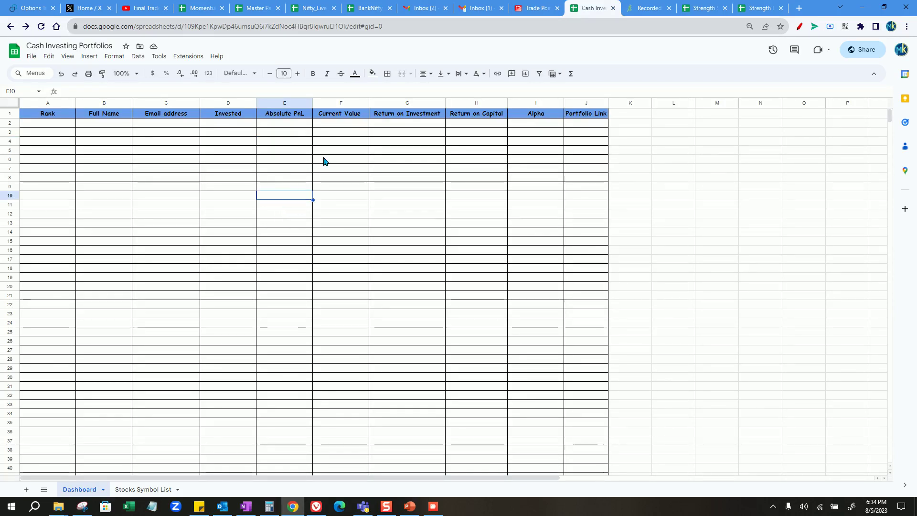
{"action": "left_click_drag", "start_coordinate": [335, 142], "coordinate": [334, 150]}
{"action": "left_click", "coordinate": [277, 152]}
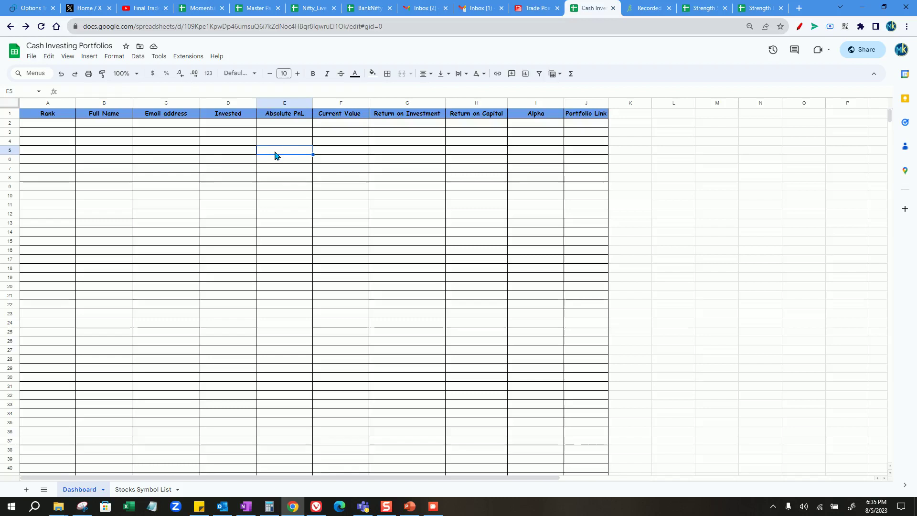
{"action": "left_click", "coordinate": [333, 207]}
Examine the Return on Investment, Return on Capital and Alpha columns of the Dashboard sheet
{"action": "left_click", "coordinate": [385, 169]}
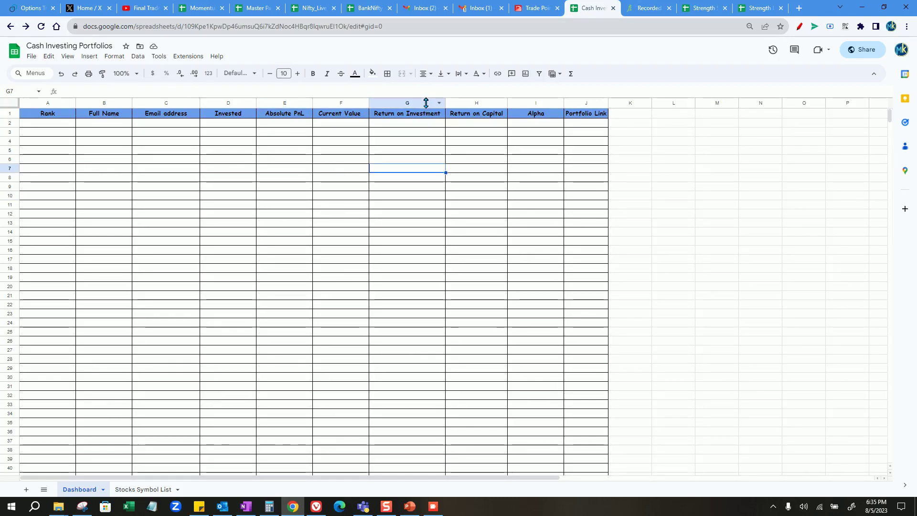
{"action": "left_click", "coordinate": [424, 104]}
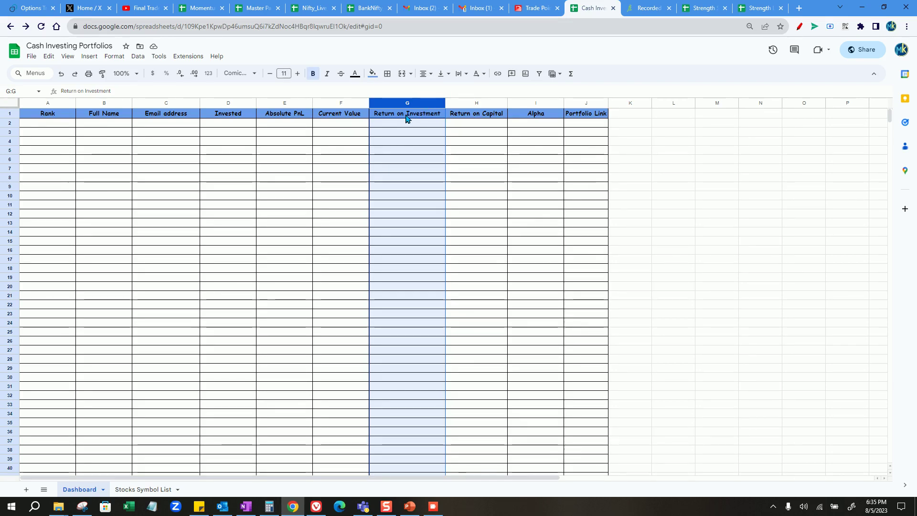
{"action": "left_click", "coordinate": [466, 168]}
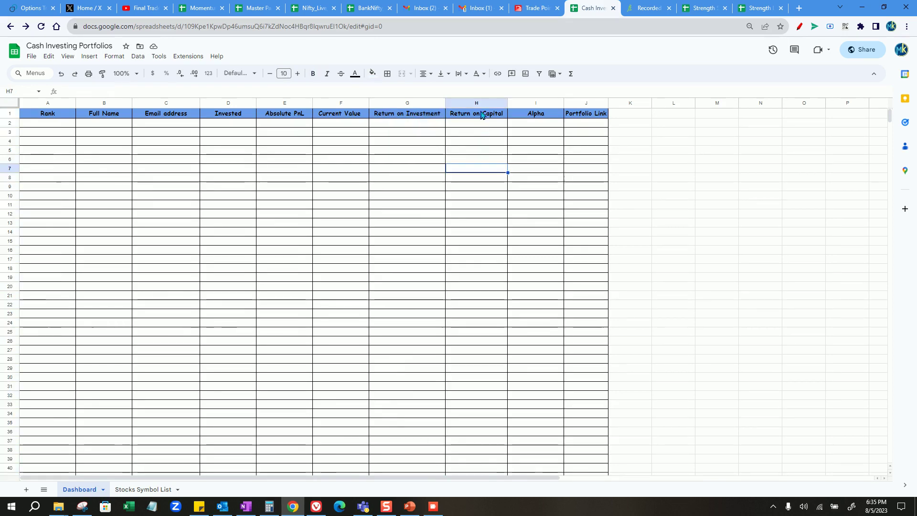
{"action": "left_click", "coordinate": [483, 103]}
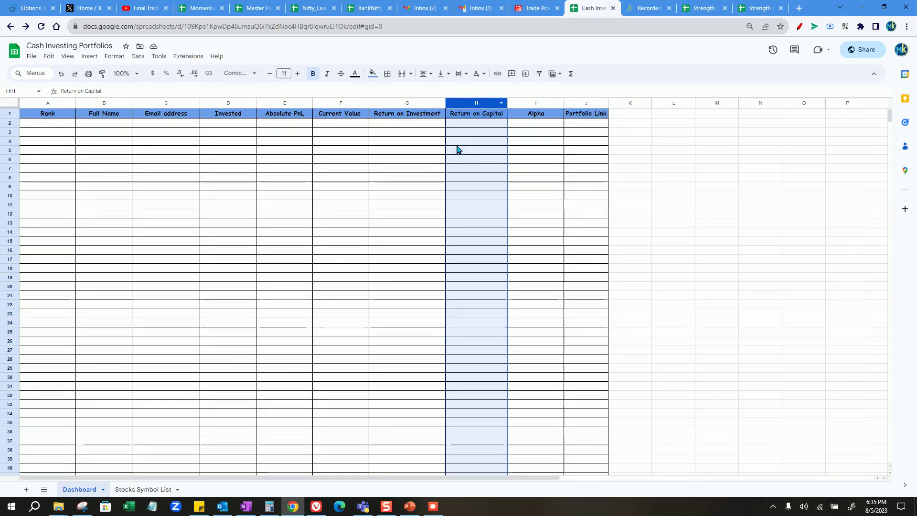
{"action": "left_click", "coordinate": [412, 149]}
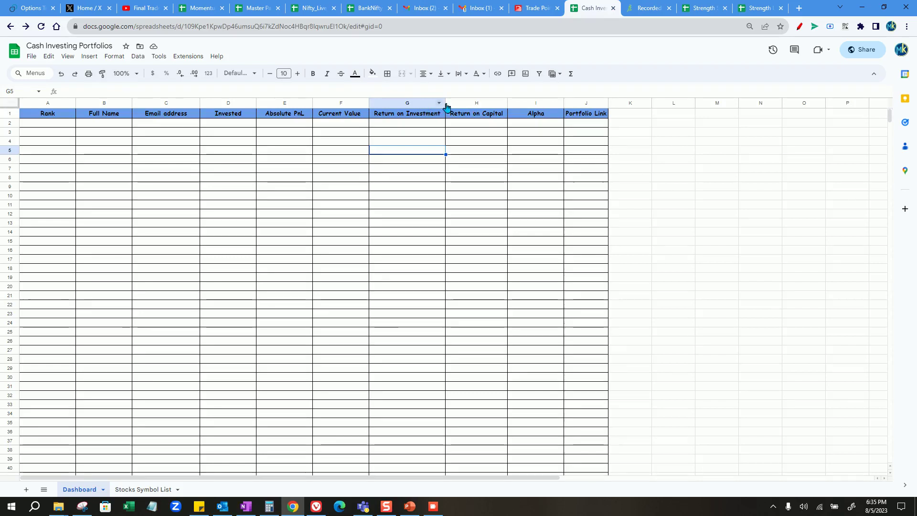
{"action": "left_click", "coordinate": [539, 158]}
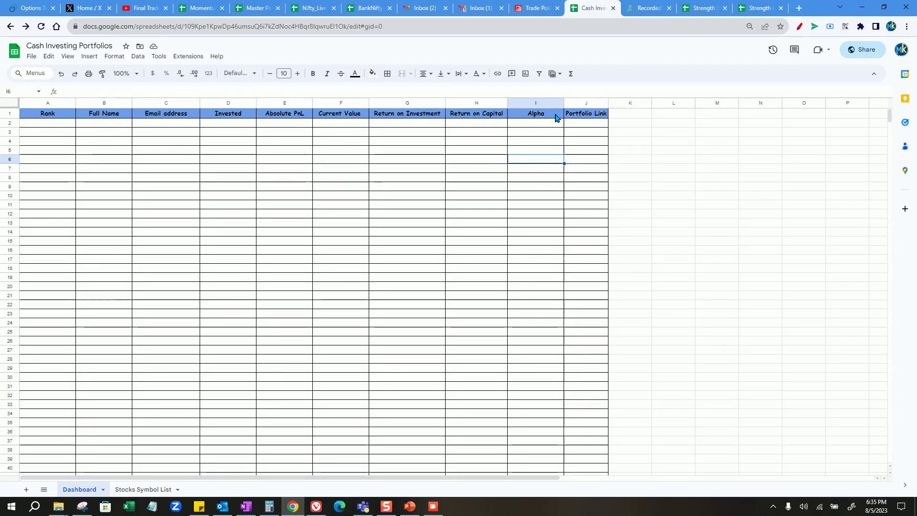
{"action": "left_click", "coordinate": [553, 105]}
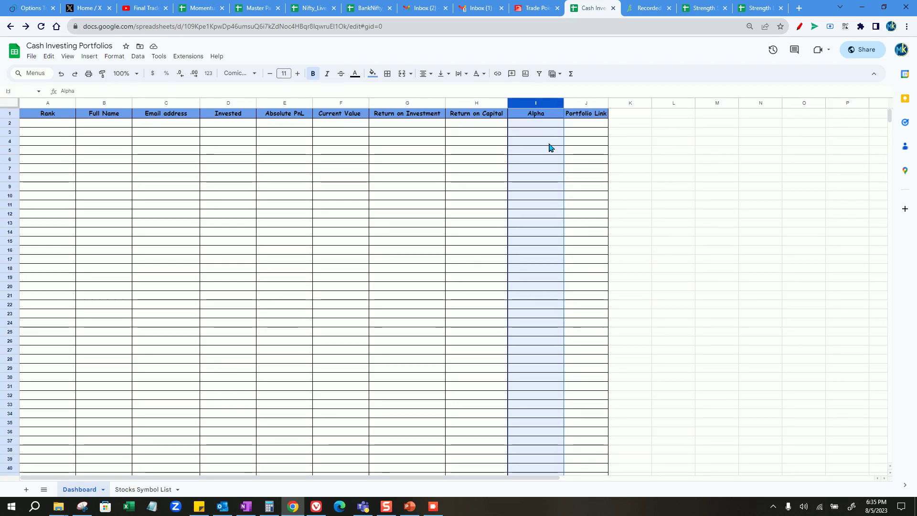
Inspect the Portfolio Link column, a sample participant row, and the Full Name and Email address columns of the Dashboard
{"action": "left_click", "coordinate": [599, 104]}
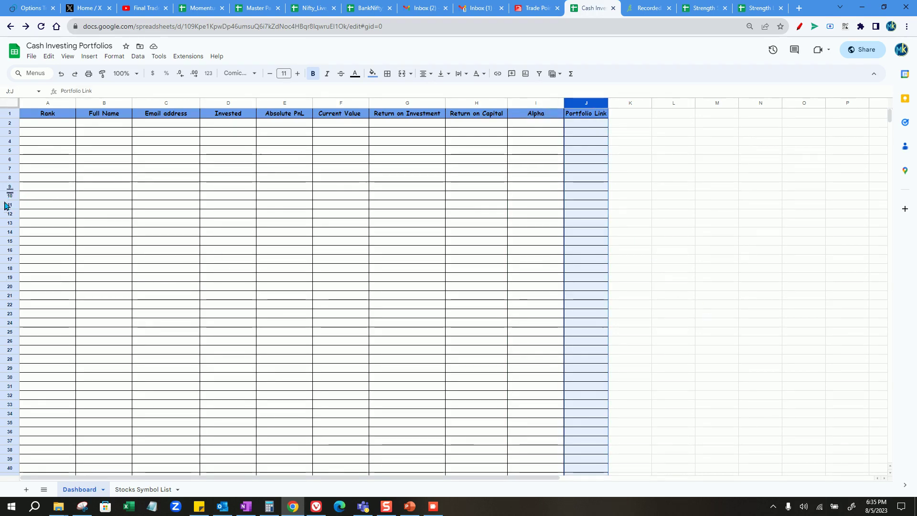
{"action": "left_click", "coordinate": [113, 223]}
{"action": "left_click", "coordinate": [12, 187]}
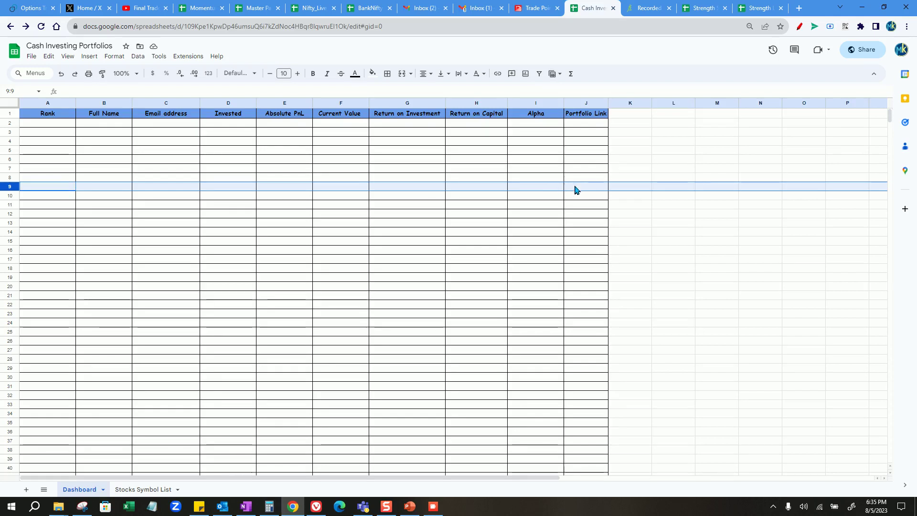
{"action": "left_click", "coordinate": [584, 189]}
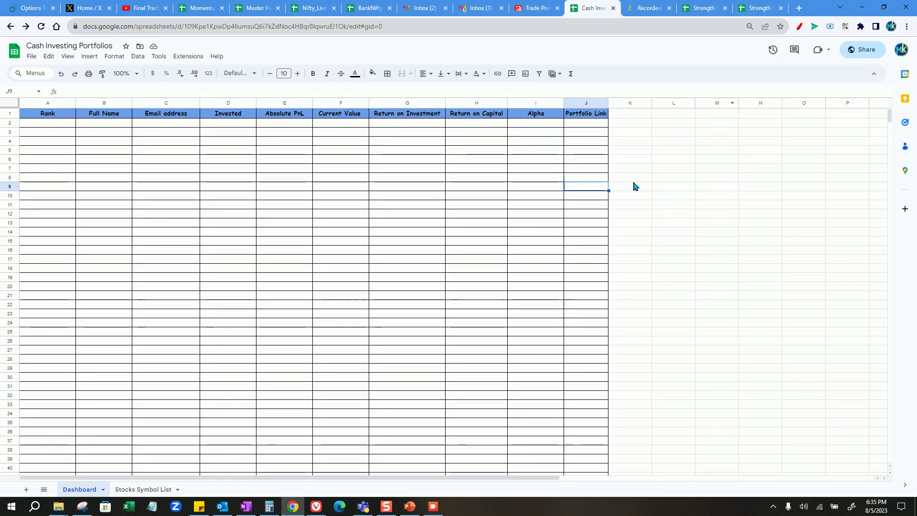
{"action": "left_click_drag", "start_coordinate": [601, 132], "coordinate": [575, 358]}
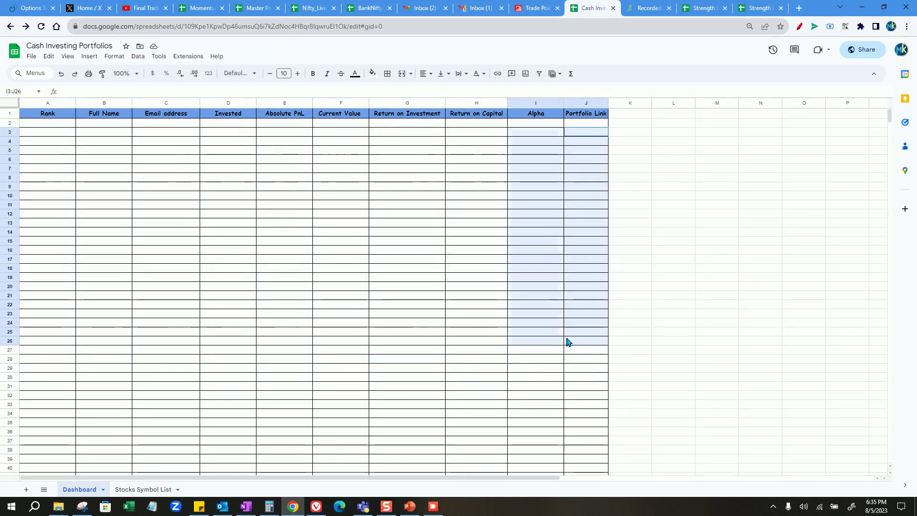
{"action": "left_click", "coordinate": [596, 103]}
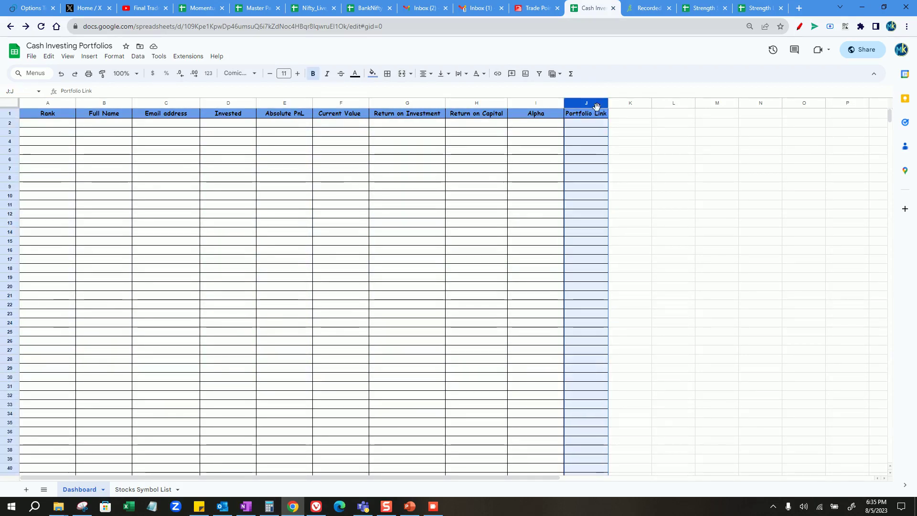
{"action": "left_click", "coordinate": [591, 151]}
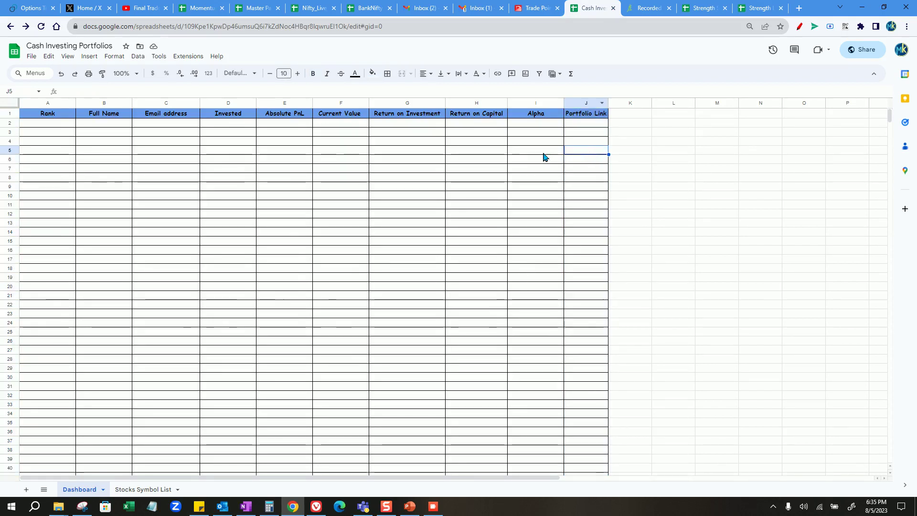
{"action": "left_click_drag", "start_coordinate": [105, 102], "coordinate": [174, 103]}
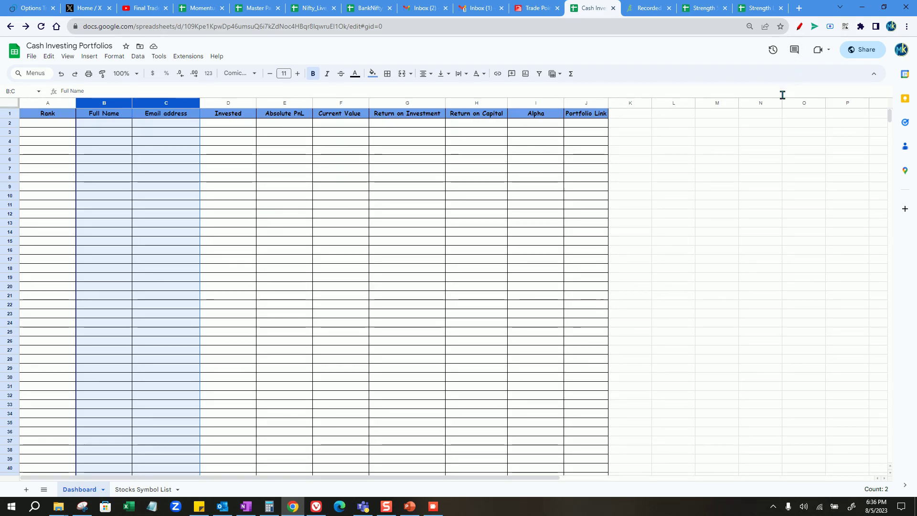
Open the Strength Small spreadsheet and examine the Stock, Avg., LTP, Qty and Invested columns of the first holdings table
{"action": "left_click", "coordinate": [706, 6]}
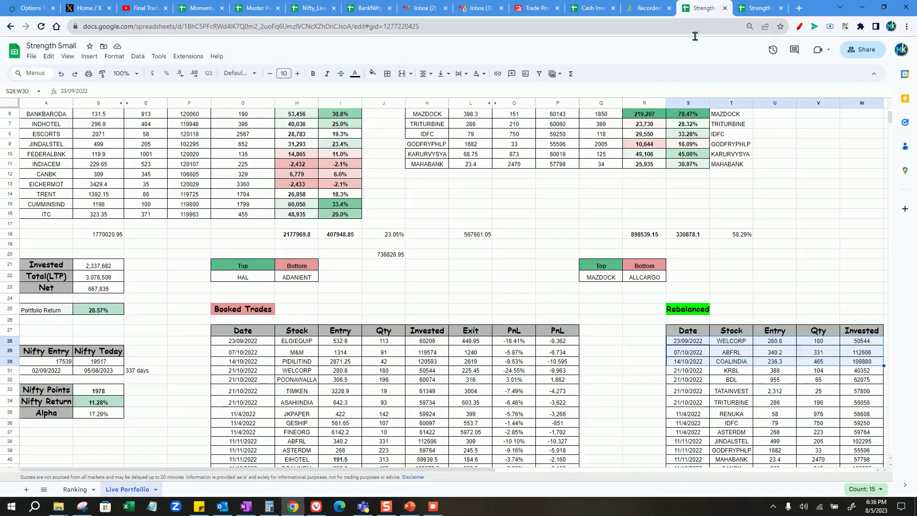
{"action": "scroll", "coordinate": [87, 184], "scroll_direction": "up", "scroll_amount": 2}
{"action": "left_click_drag", "start_coordinate": [38, 119], "coordinate": [42, 269]}
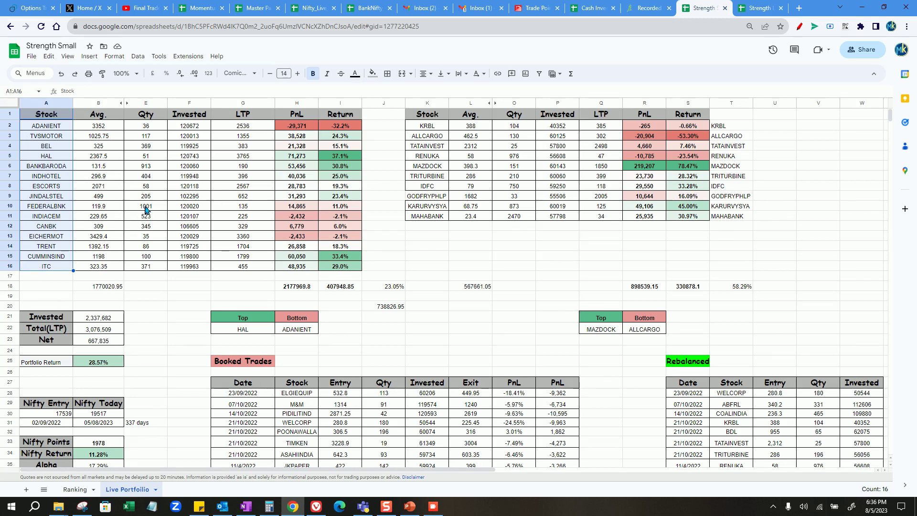
{"action": "left_click_drag", "start_coordinate": [99, 126], "coordinate": [93, 263]}
{"action": "left_click", "coordinate": [104, 104]}
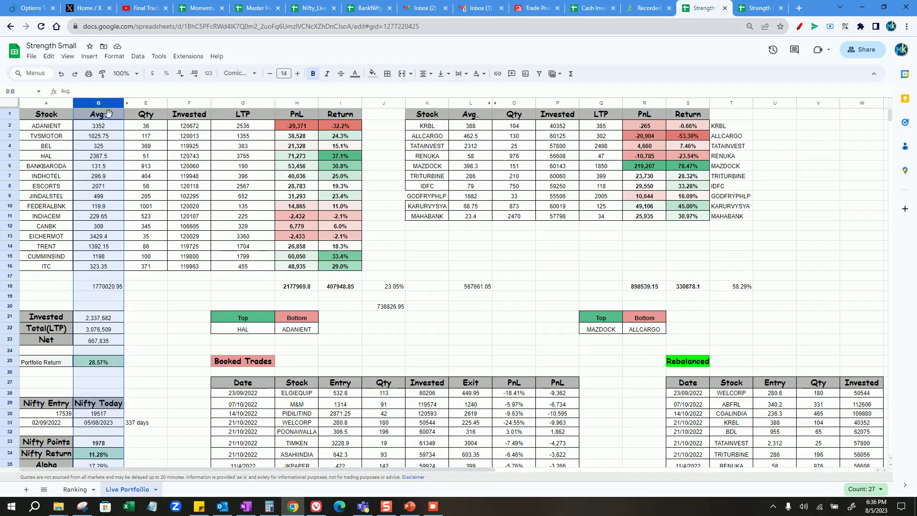
{"action": "left_click_drag", "start_coordinate": [244, 116], "coordinate": [234, 277]}
{"action": "left_click_drag", "start_coordinate": [140, 130], "coordinate": [154, 275]}
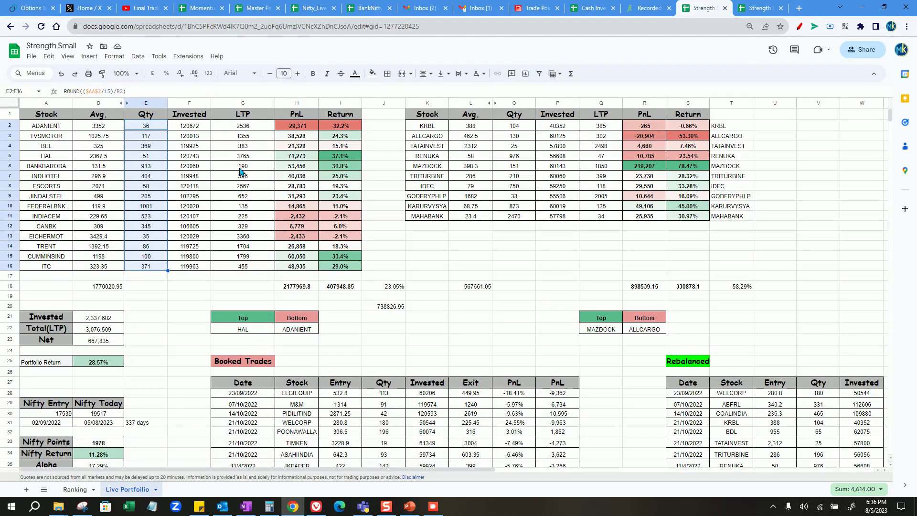
{"action": "left_click_drag", "start_coordinate": [190, 126], "coordinate": [188, 267]}
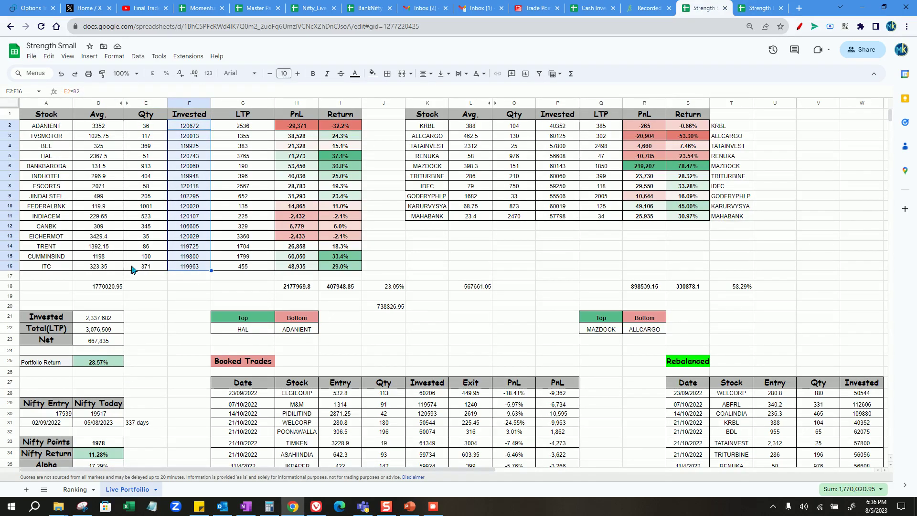
Check the Return column of the first holdings table and look over the second holdings table starting with KRBL
{"action": "left_click", "coordinate": [339, 256]}
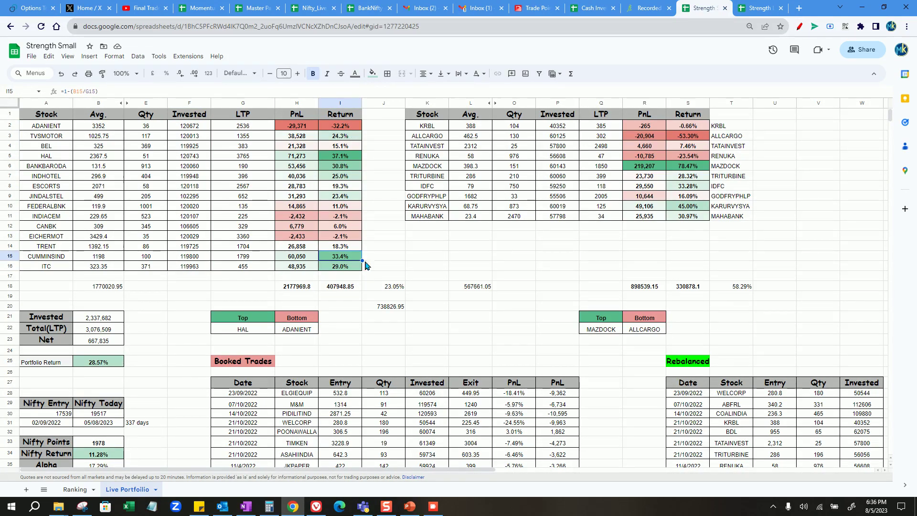
{"action": "left_click_drag", "start_coordinate": [544, 285], "coordinate": [546, 276]}
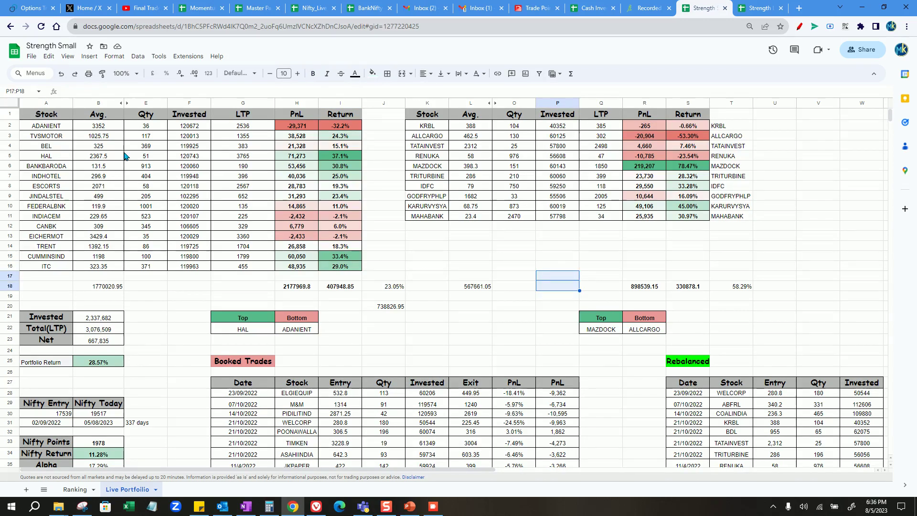
{"action": "left_click_drag", "start_coordinate": [426, 125], "coordinate": [677, 226]}
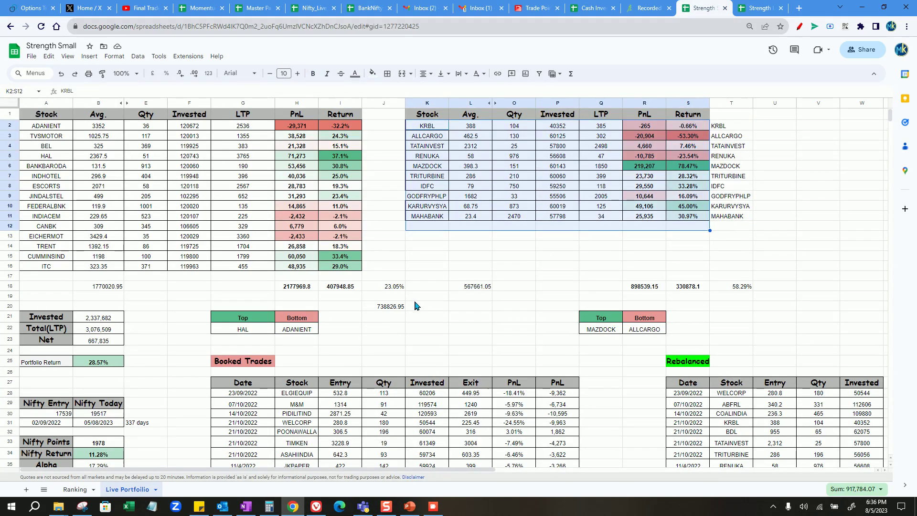
Inspect the formulas behind the Invested, Total(LTP) and Net values in the portfolio summary
{"action": "scroll", "coordinate": [414, 306], "scroll_direction": "down", "scroll_amount": 1}
{"action": "scroll", "coordinate": [68, 296], "scroll_direction": "down", "scroll_amount": 1}
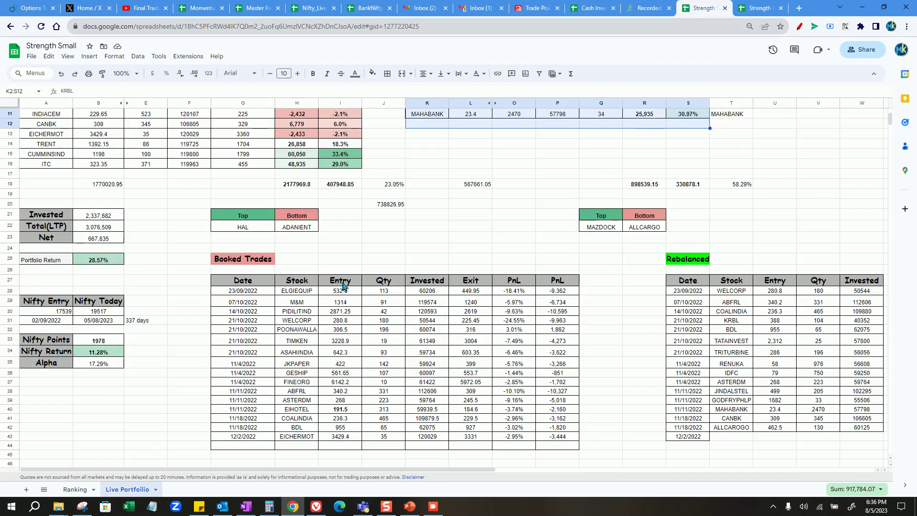
{"action": "left_click", "coordinate": [98, 218]}
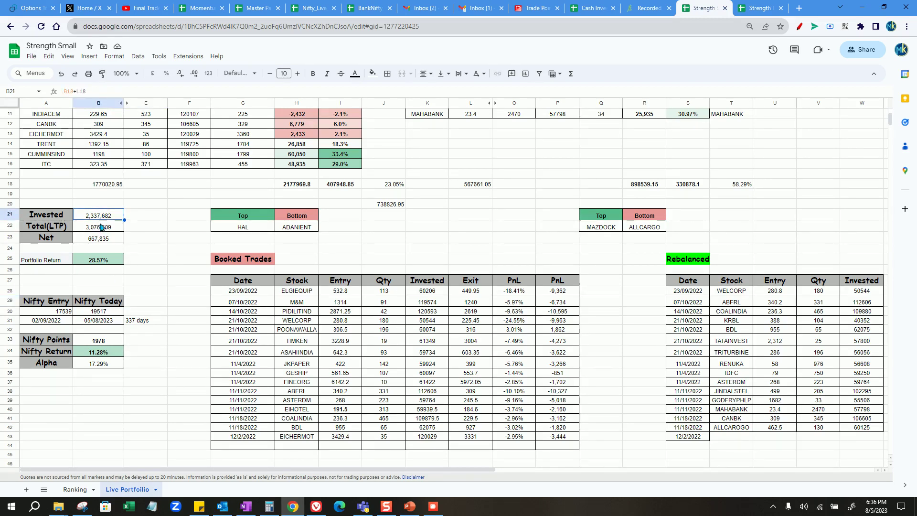
{"action": "left_click", "coordinate": [98, 231]}
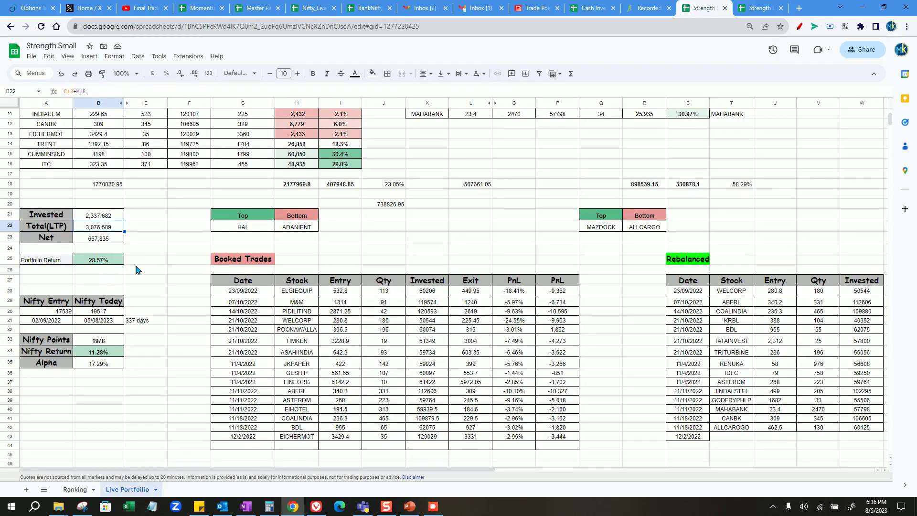
{"action": "left_click", "coordinate": [92, 244]}
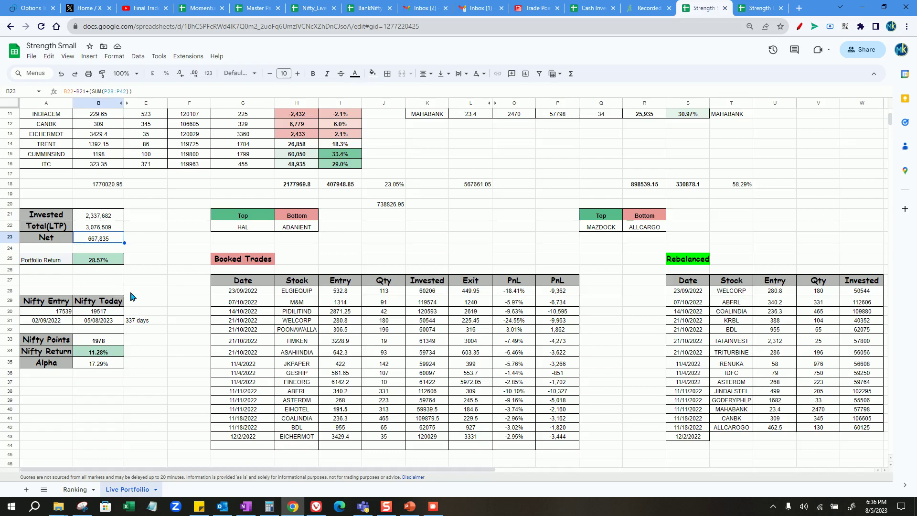
Inspect the formulas behind the Portfolio Return, the day count, the Nifty Return and the Alpha in the summary
{"action": "left_click", "coordinate": [98, 262]}
{"action": "scroll", "coordinate": [123, 366], "scroll_direction": "down", "scroll_amount": 1}
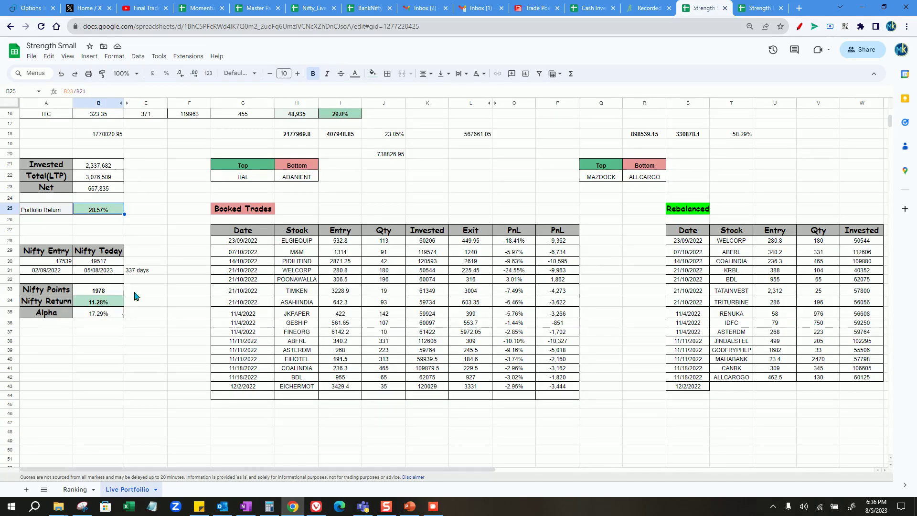
{"action": "left_click", "coordinate": [137, 273]}
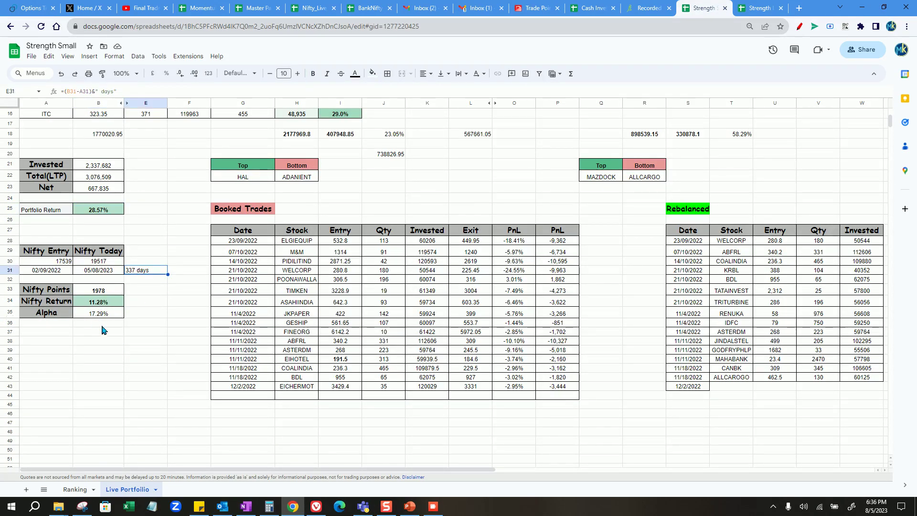
{"action": "left_click", "coordinate": [106, 304]}
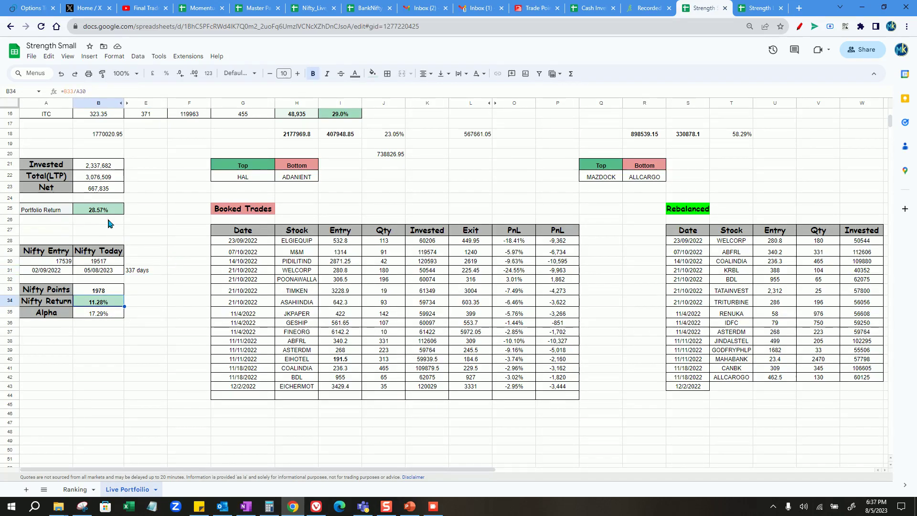
{"action": "left_click", "coordinate": [87, 211]}
{"action": "left_click", "coordinate": [95, 316]}
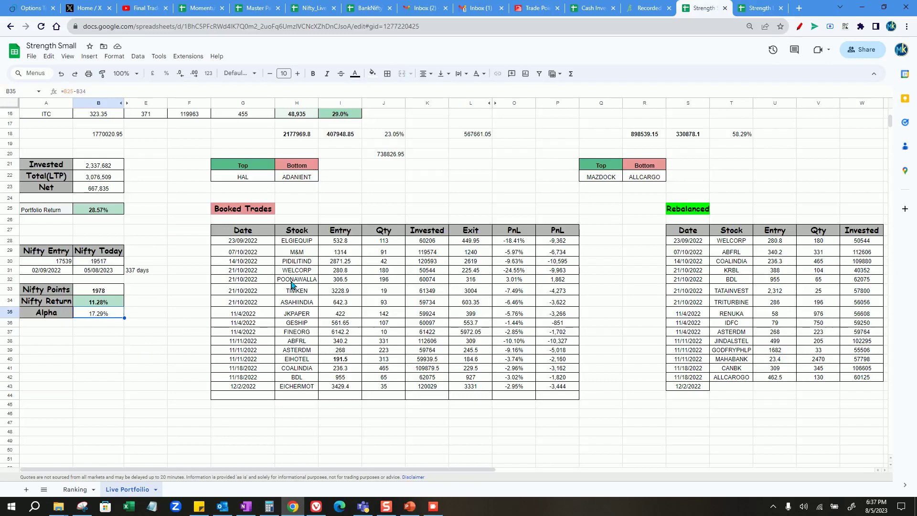
Examine the first entries of the Booked Trades and Rebalanced tables, from the Date column across to the last column
{"action": "left_click_drag", "start_coordinate": [249, 246], "coordinate": [553, 244]}
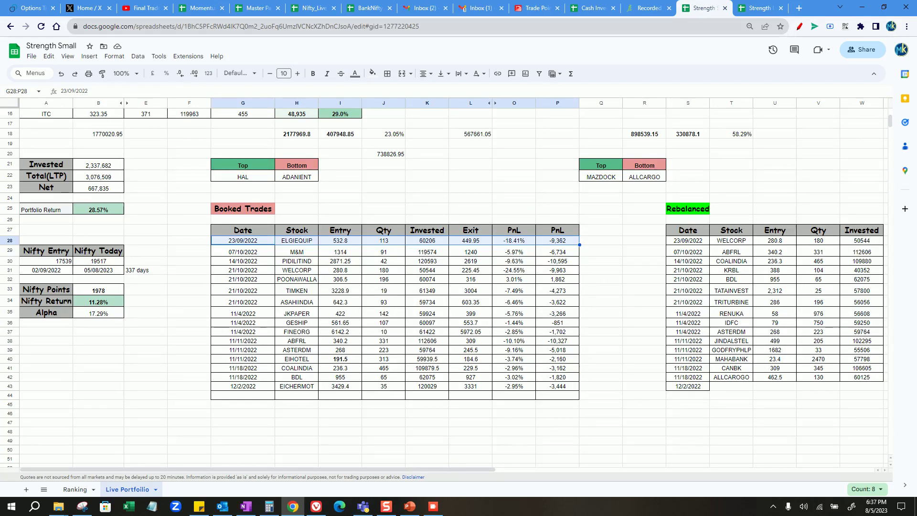
{"action": "scroll", "coordinate": [814, 294], "scroll_direction": "right", "scroll_amount": 8}
{"action": "left_click", "coordinate": [302, 243]}
{"action": "left_click_drag", "start_coordinate": [338, 252], "coordinate": [473, 241]}
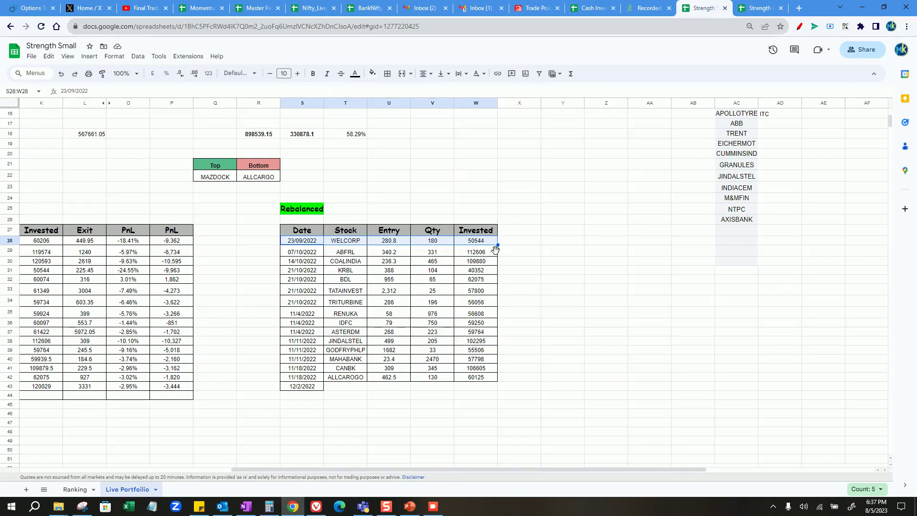
Check the formulas behind the first Booked Trades PnL amount and the first Rebalanced Invested value
{"action": "scroll", "coordinate": [236, 385], "scroll_direction": "left", "scroll_amount": 8}
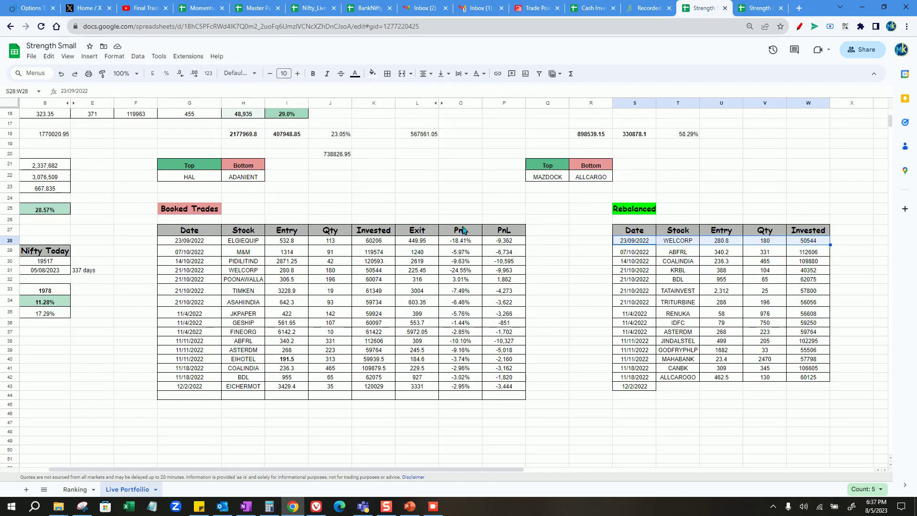
{"action": "left_click", "coordinate": [382, 243]}
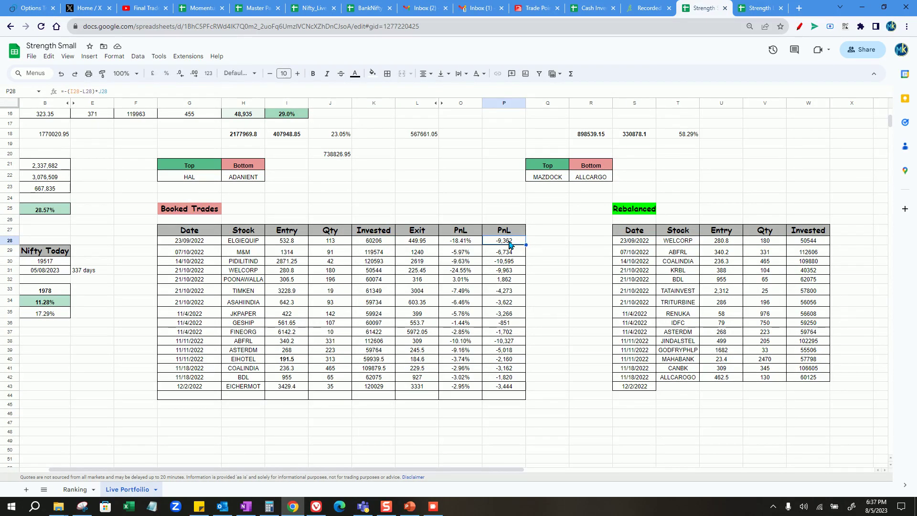
{"action": "left_click", "coordinate": [810, 243]}
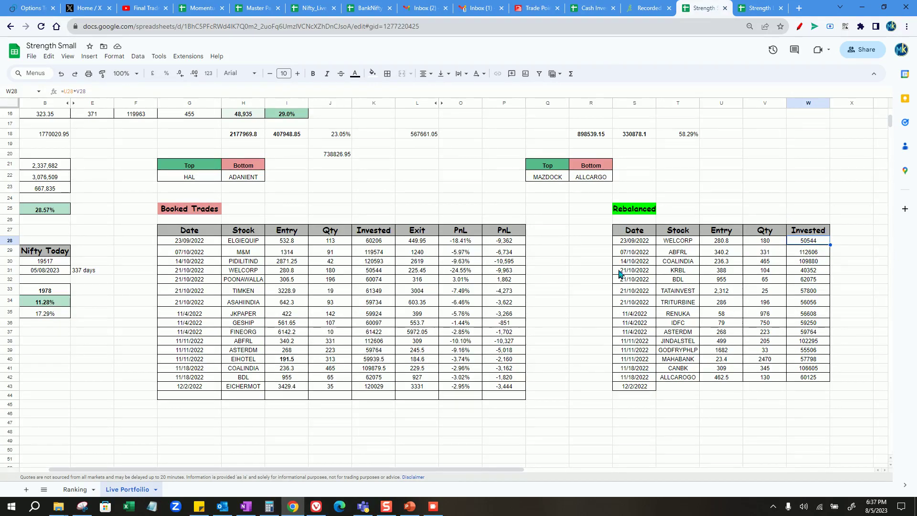
Examine the TRITURBINE row in the second holdings table and look back over the portfolio summary
{"action": "scroll", "coordinate": [731, 259], "scroll_direction": "up", "scroll_amount": 5}
{"action": "left_click_drag", "start_coordinate": [364, 175], "coordinate": [576, 176]}
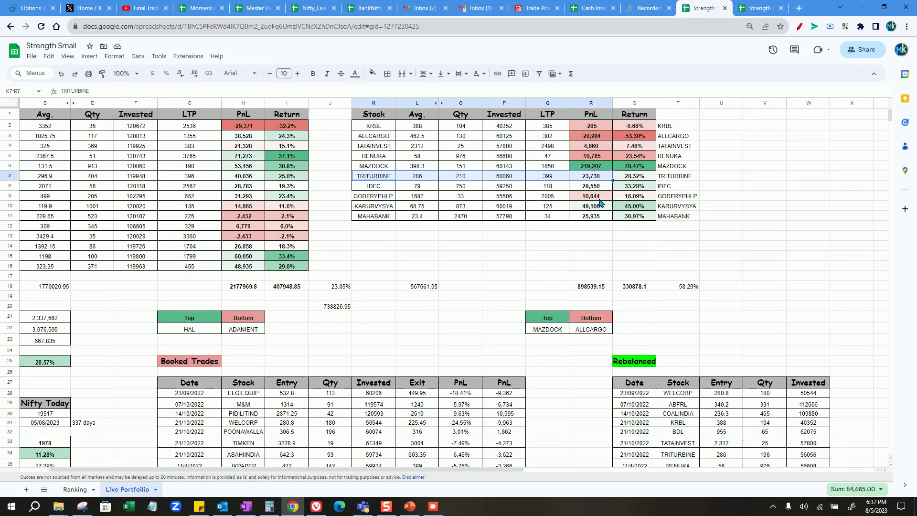
{"action": "scroll", "coordinate": [636, 394], "scroll_direction": "down", "scroll_amount": 3}
{"action": "scroll", "coordinate": [622, 237], "scroll_direction": "up", "scroll_amount": 3}
{"action": "scroll", "coordinate": [147, 292], "scroll_direction": "down", "scroll_amount": 2}
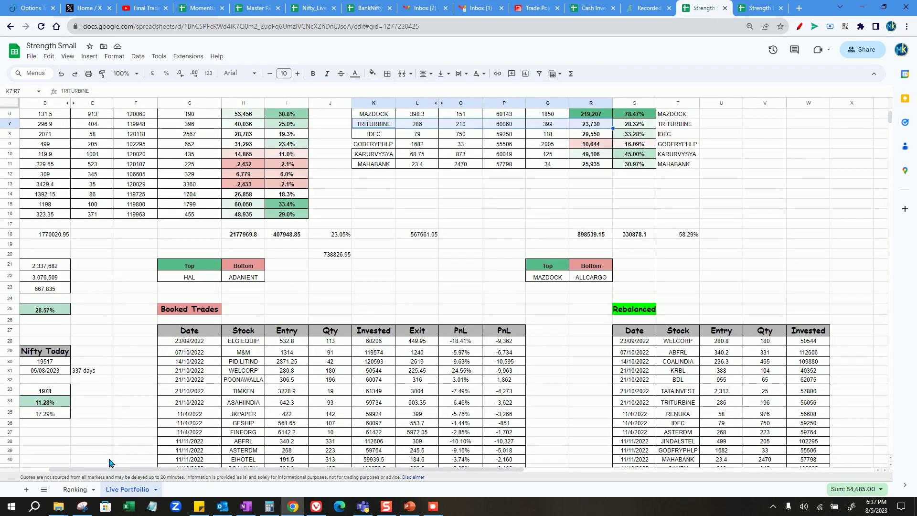
{"action": "scroll", "coordinate": [114, 461], "scroll_direction": "left", "scroll_amount": 1}
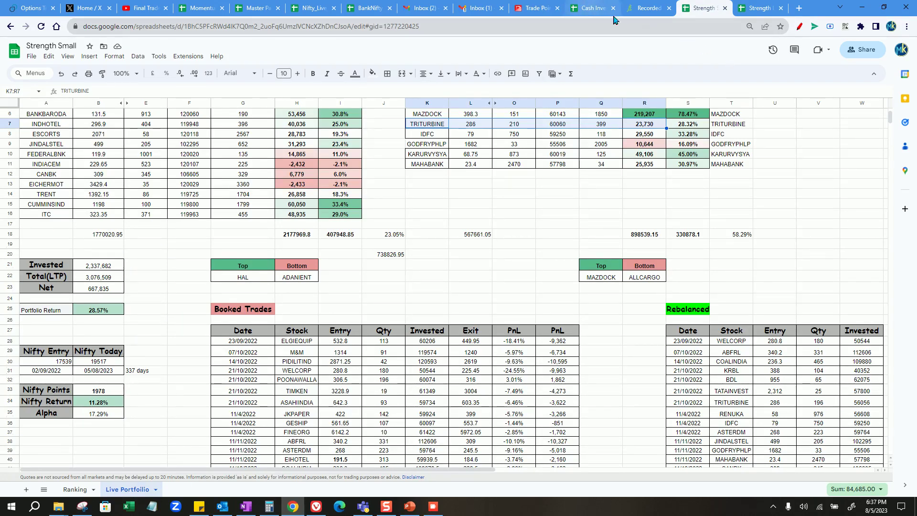
Return to the Cash Investing Portfolios dashboard, check the August 2023 calendar, and select the empty cell K2
{"action": "left_click", "coordinate": [591, 5]}
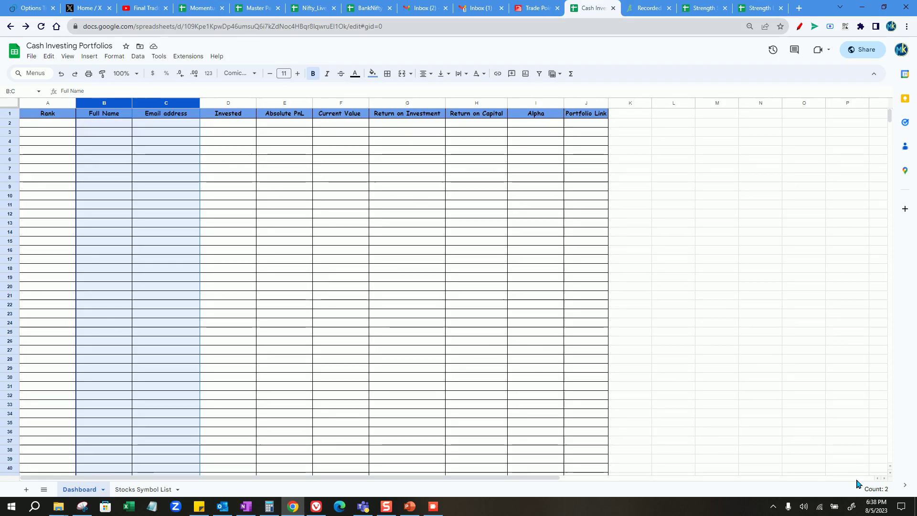
{"action": "left_click", "coordinate": [876, 506]}
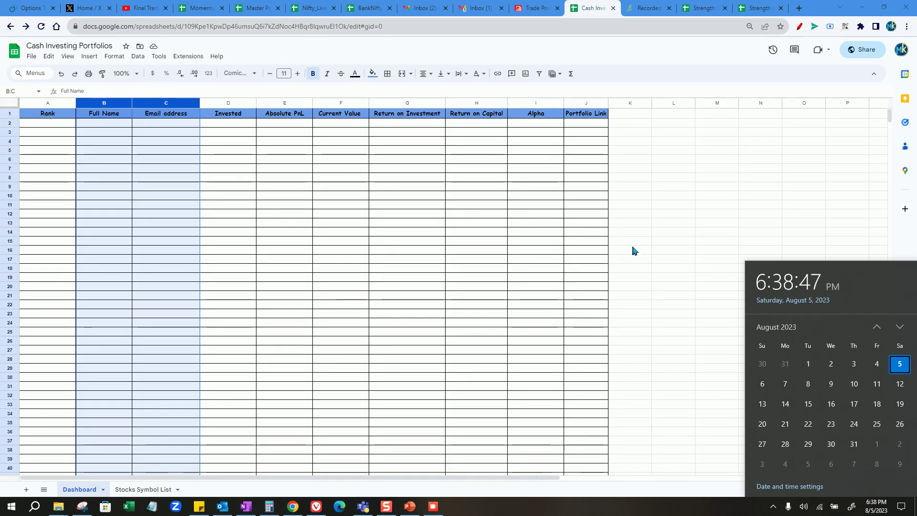
{"action": "left_click", "coordinate": [650, 130]}
{"action": "left_click", "coordinate": [649, 126]}
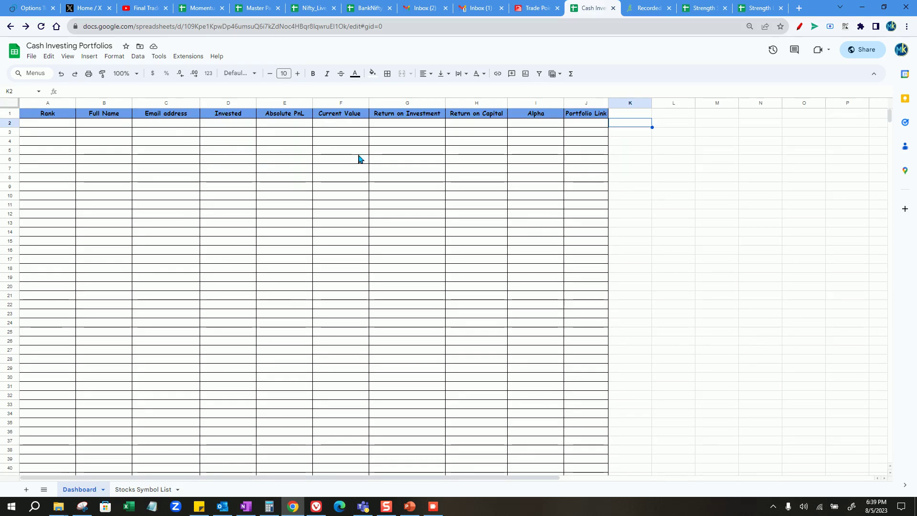
{"action": "left_click", "coordinate": [432, 508]}
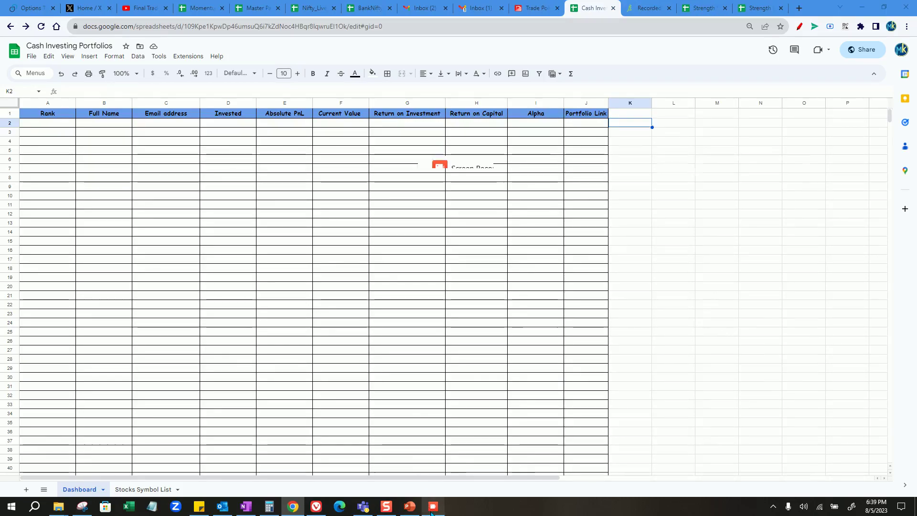